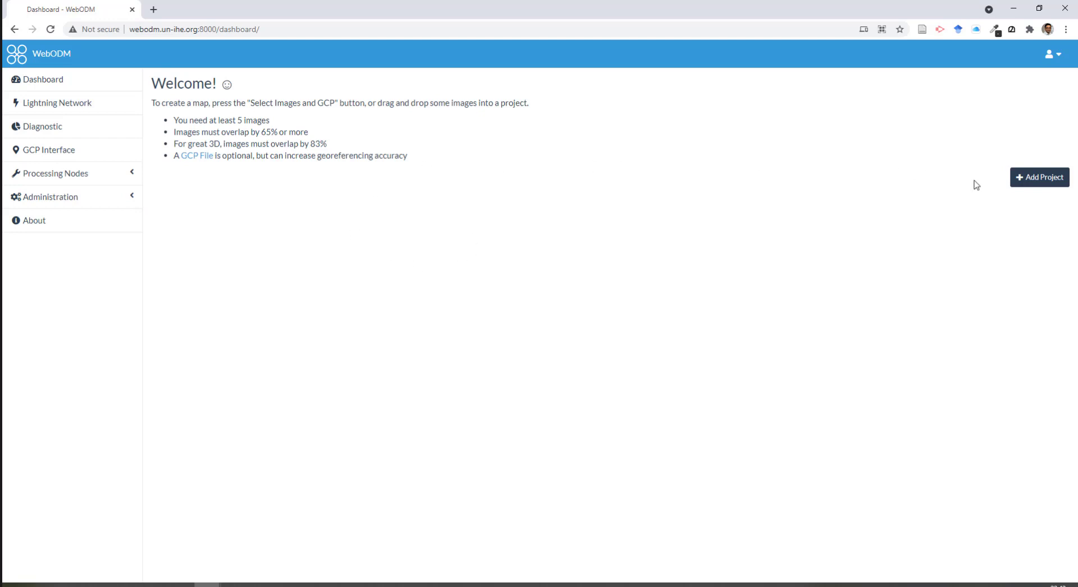
Create a new project named "Drone process with DTM".
click(1019, 177)
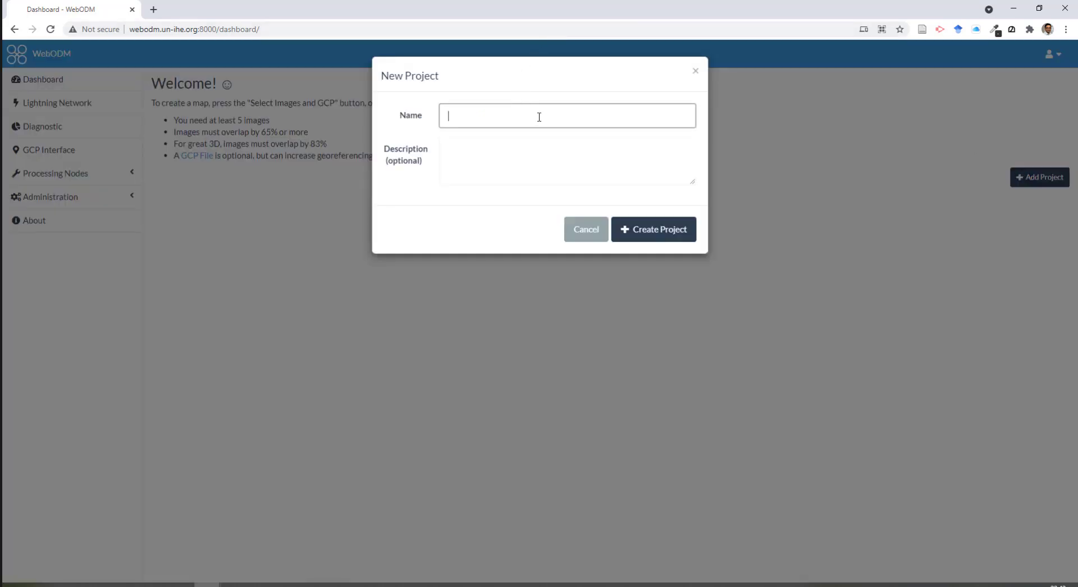
text(DT)
key(BackSpace)
key(BackSpace)
key(BackSpace)
click(668, 230)
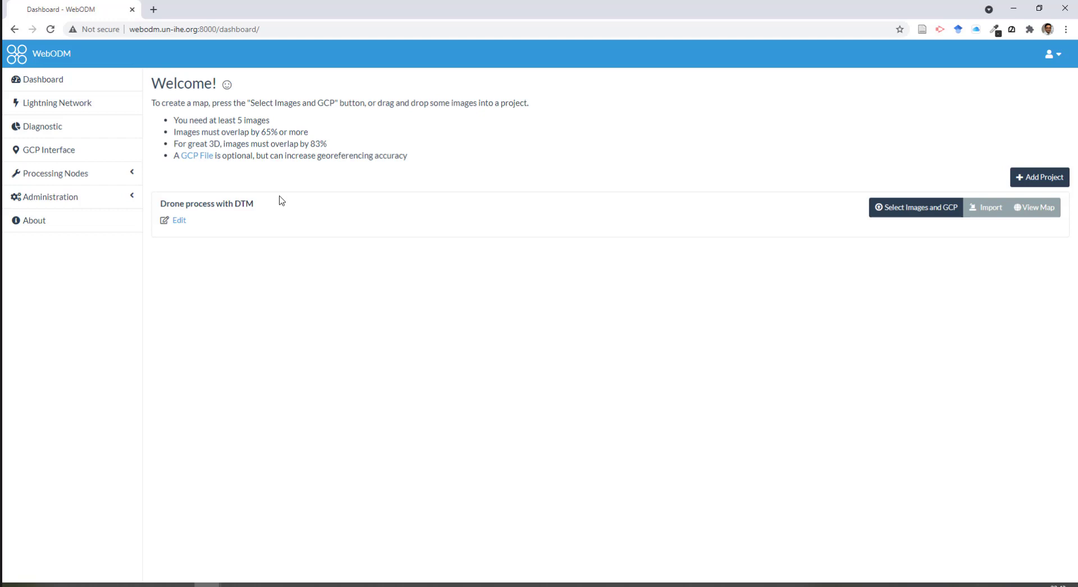
Add all the drone images from the Moatize_Flight_20191219 folder to the project as a new task.
click(936, 214)
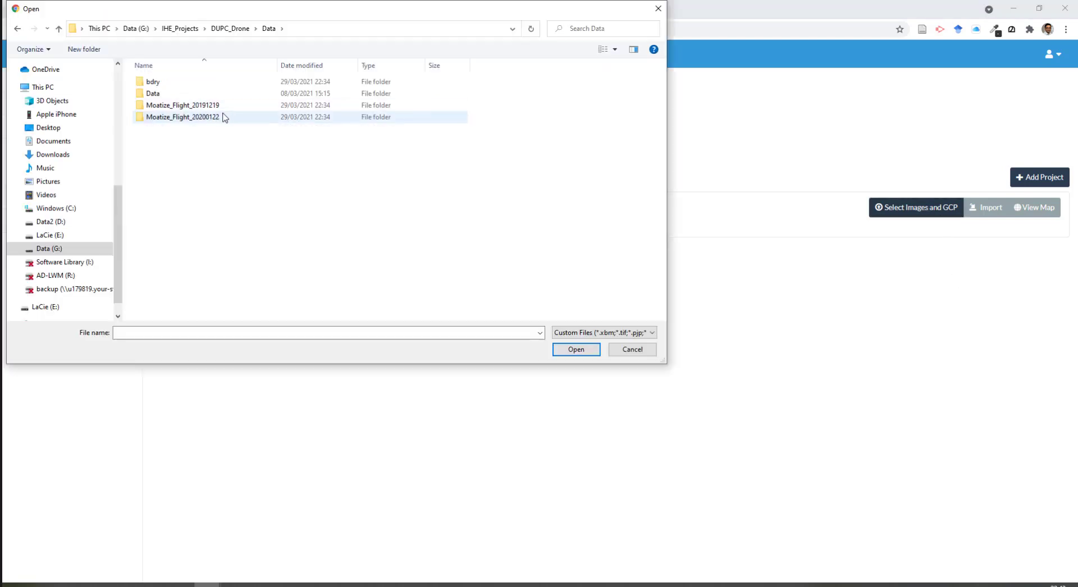
double_click(188, 107)
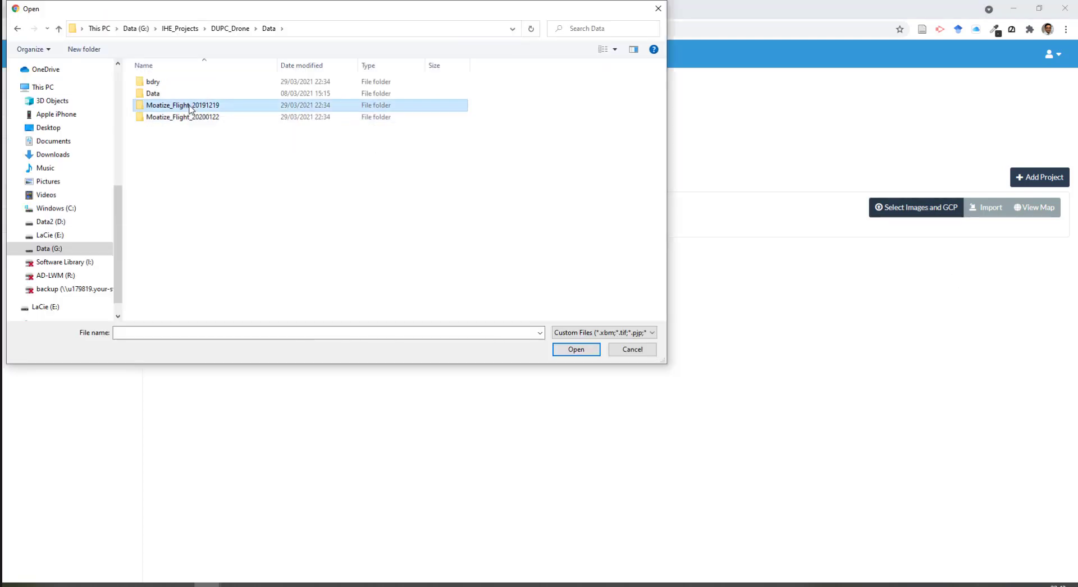
click(167, 120)
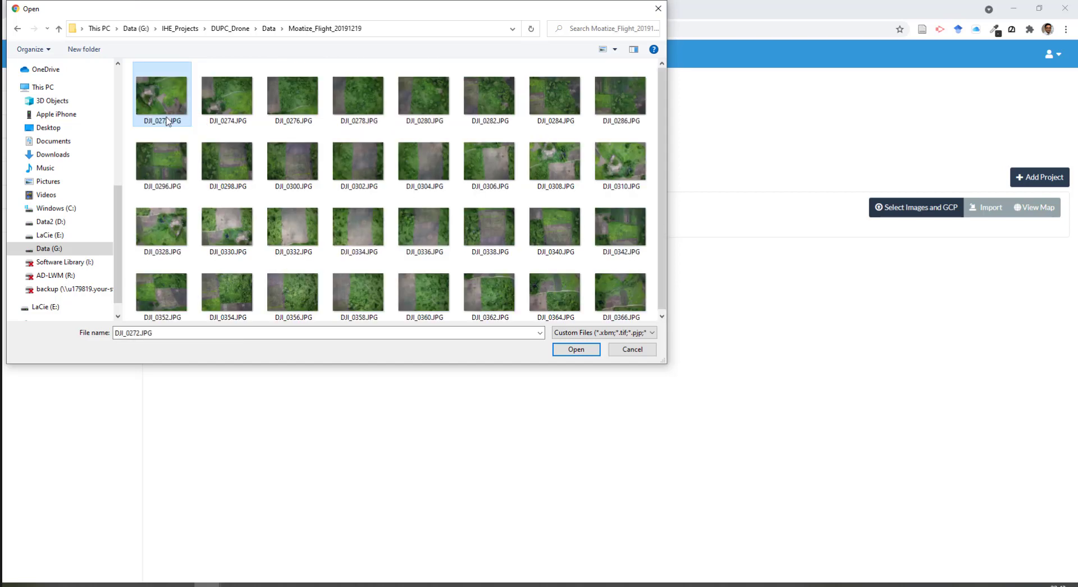
key(ctrl+a)
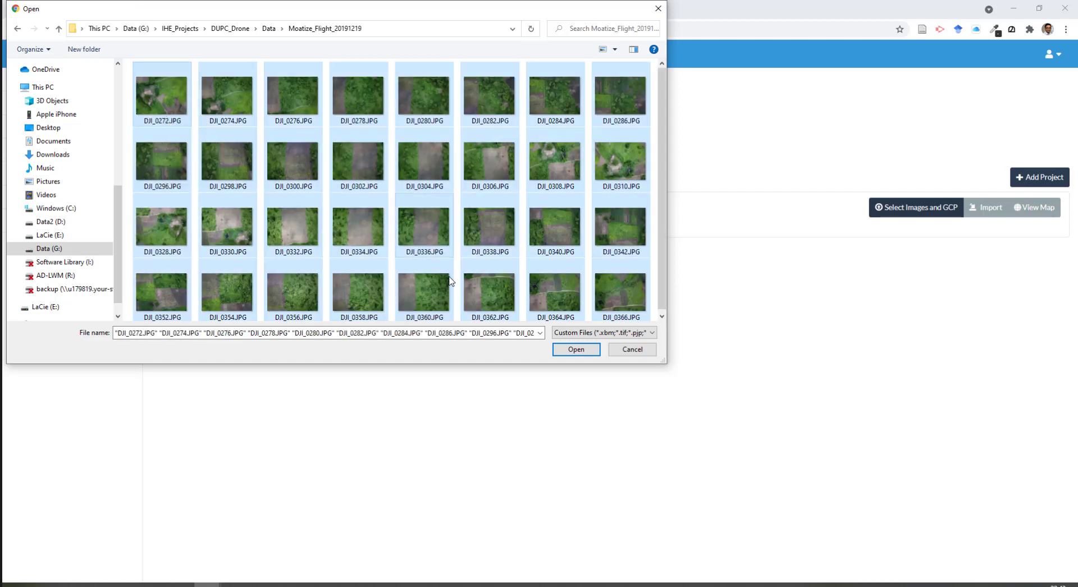
click(590, 354)
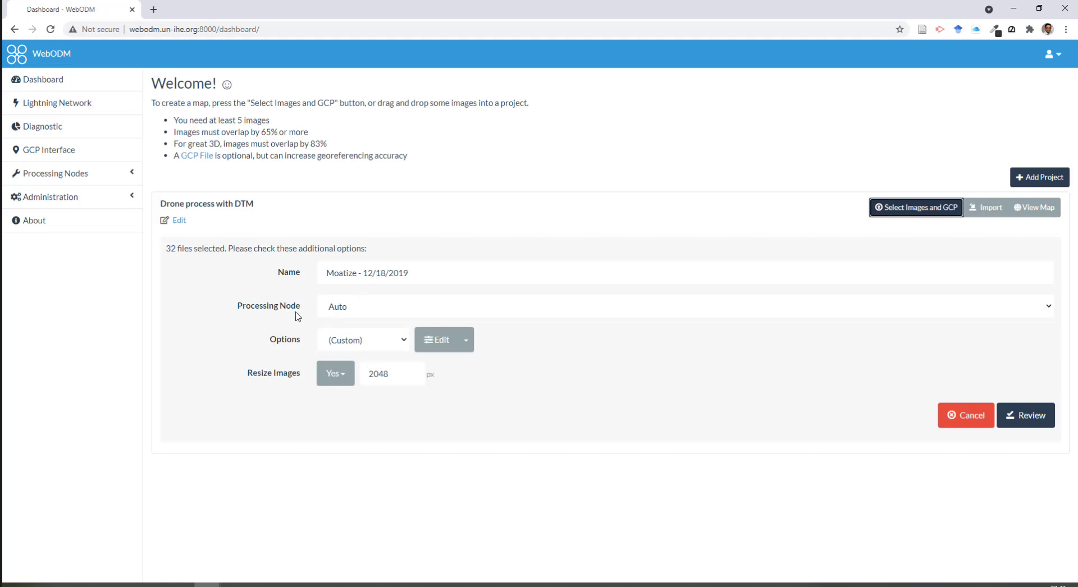
Keep the processing node on Auto and choose the Default options preset for the 12/18/2019 task.
click(342, 312)
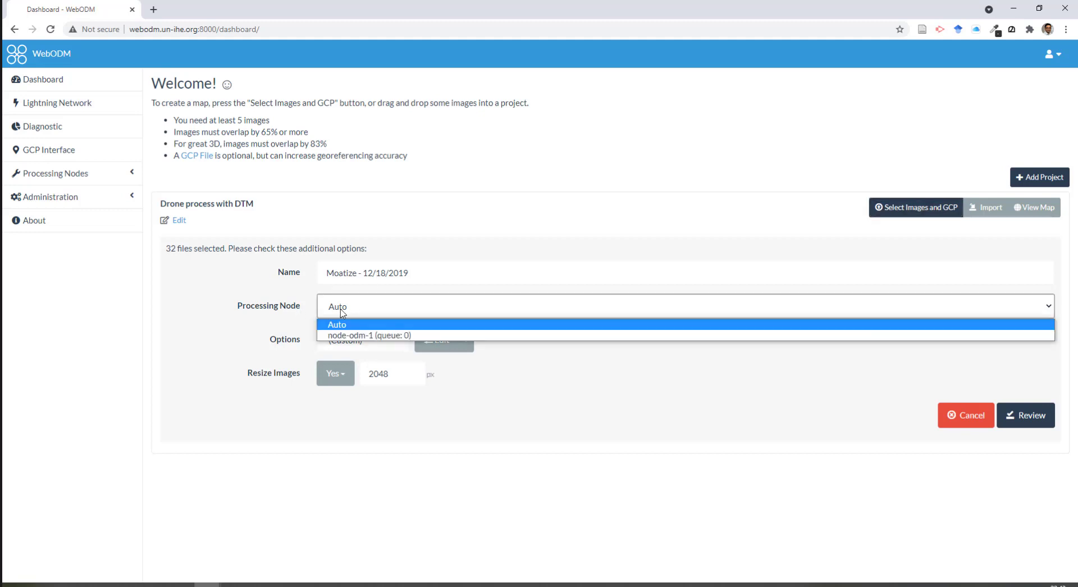
click(342, 312)
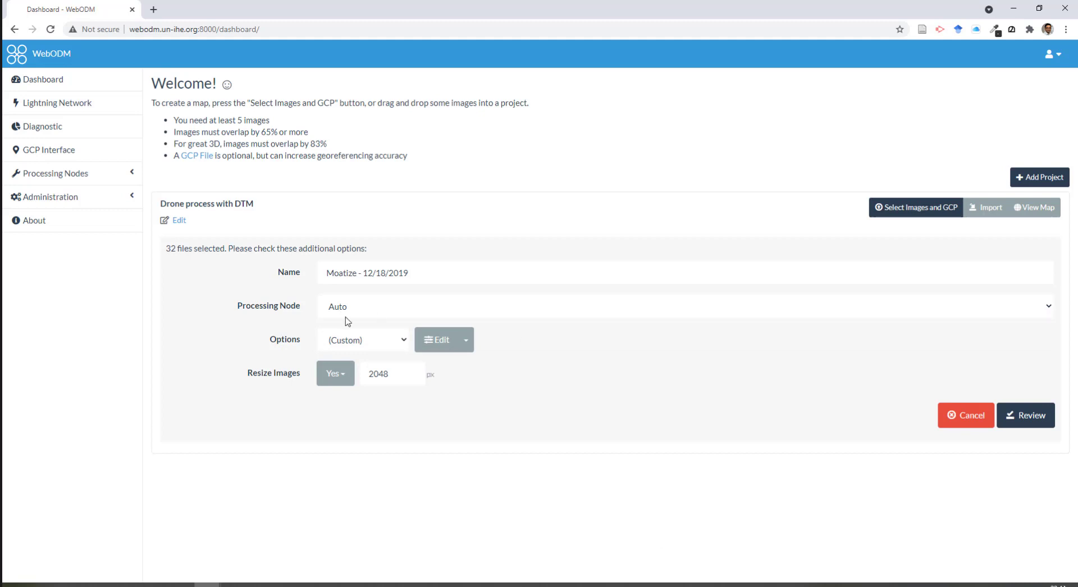
click(397, 344)
click(362, 368)
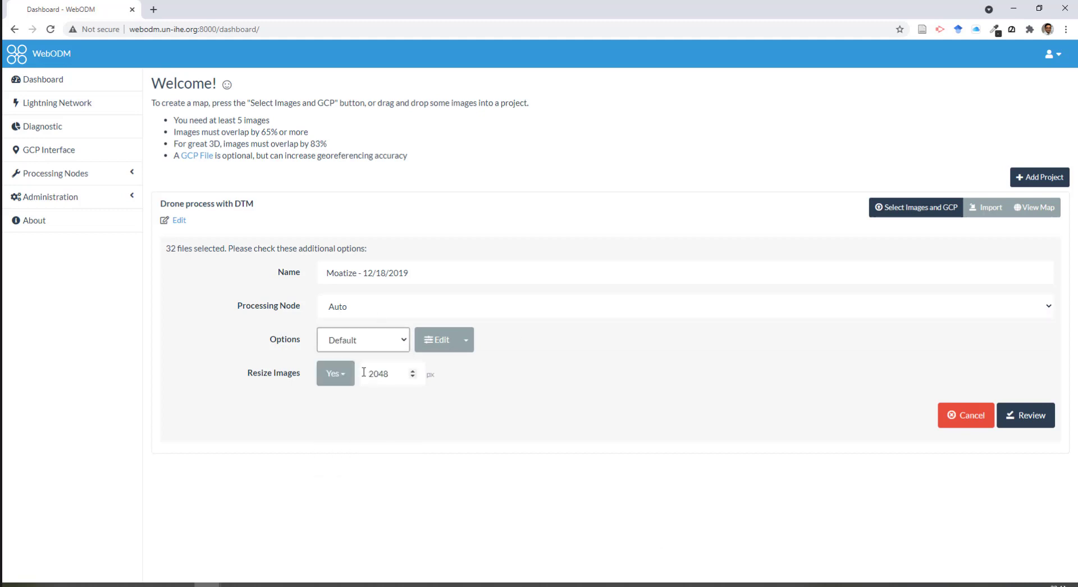
Enable the dtm option for the Moatize - 12/18/2019 task, save the options and start processing.
click(435, 343)
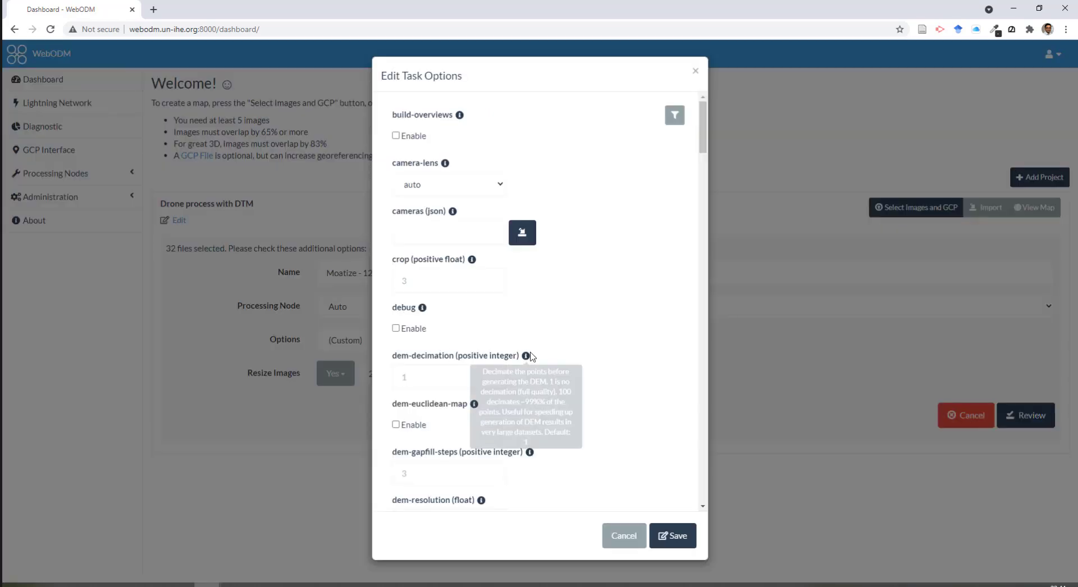
scroll(598, 351, down, 4)
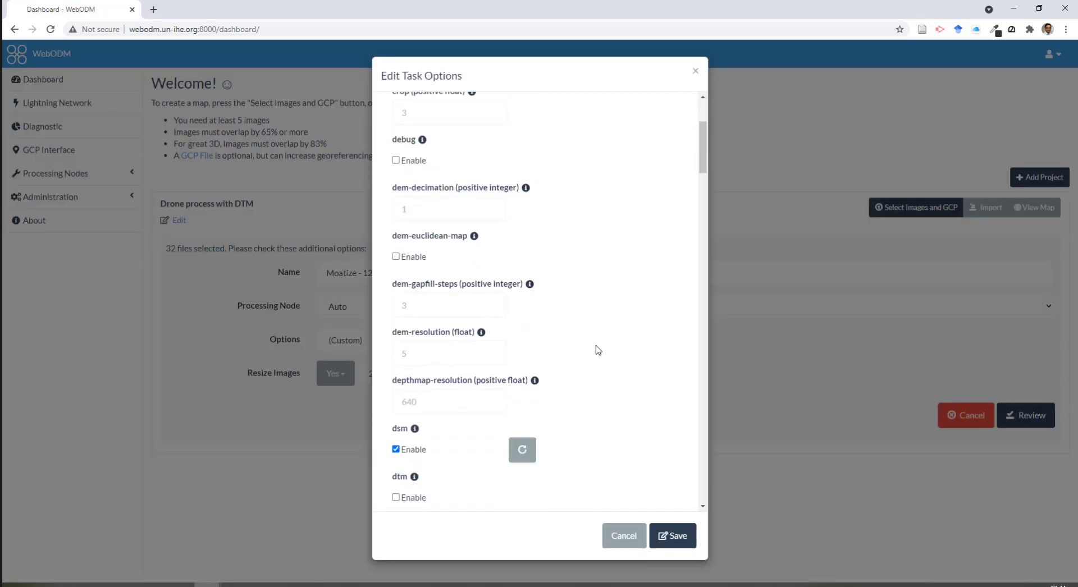
scroll(441, 401, down, 1)
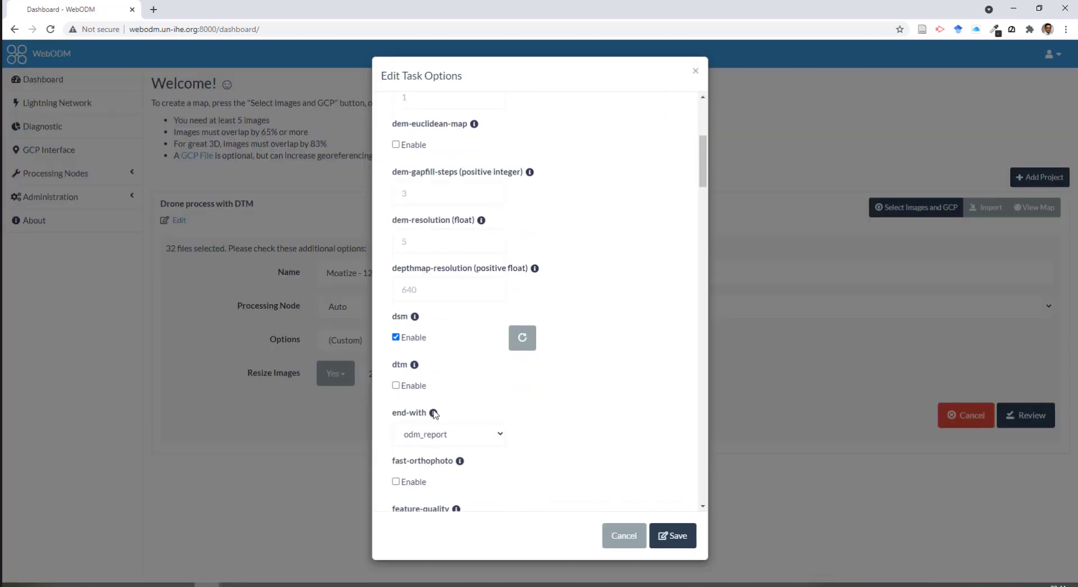
click(396, 386)
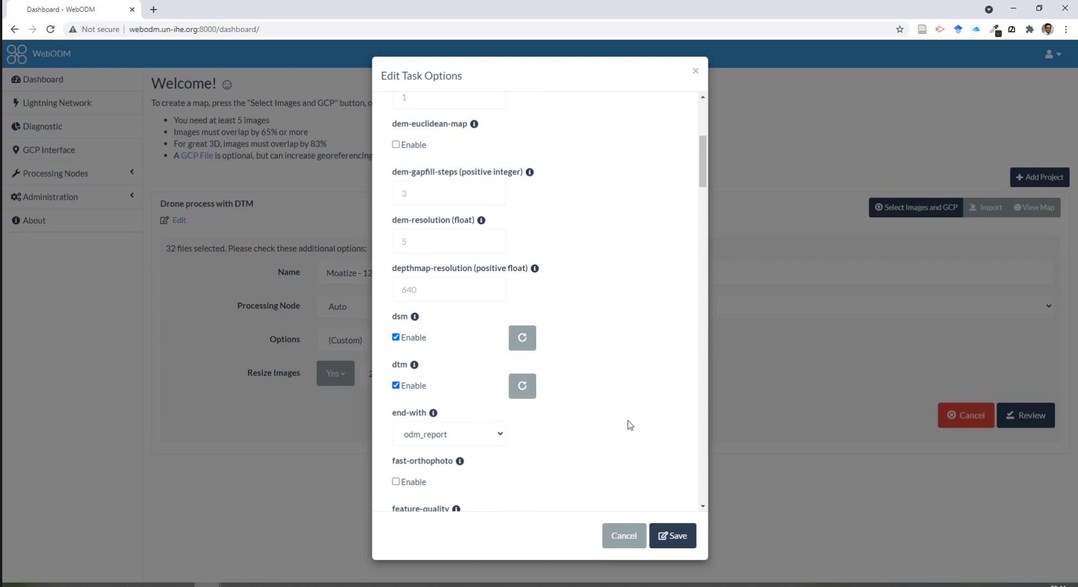
click(673, 538)
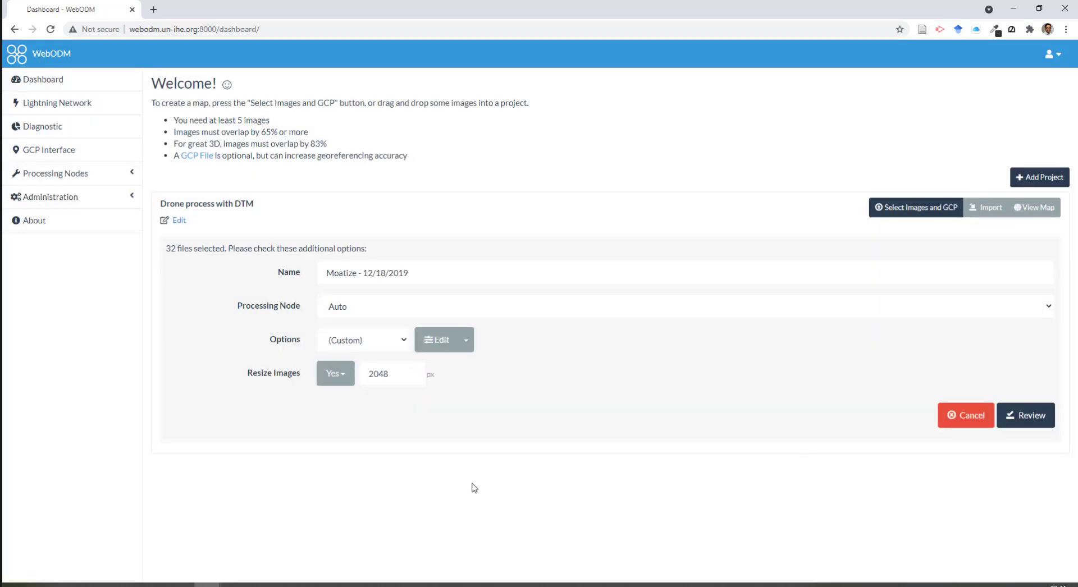
click(1037, 417)
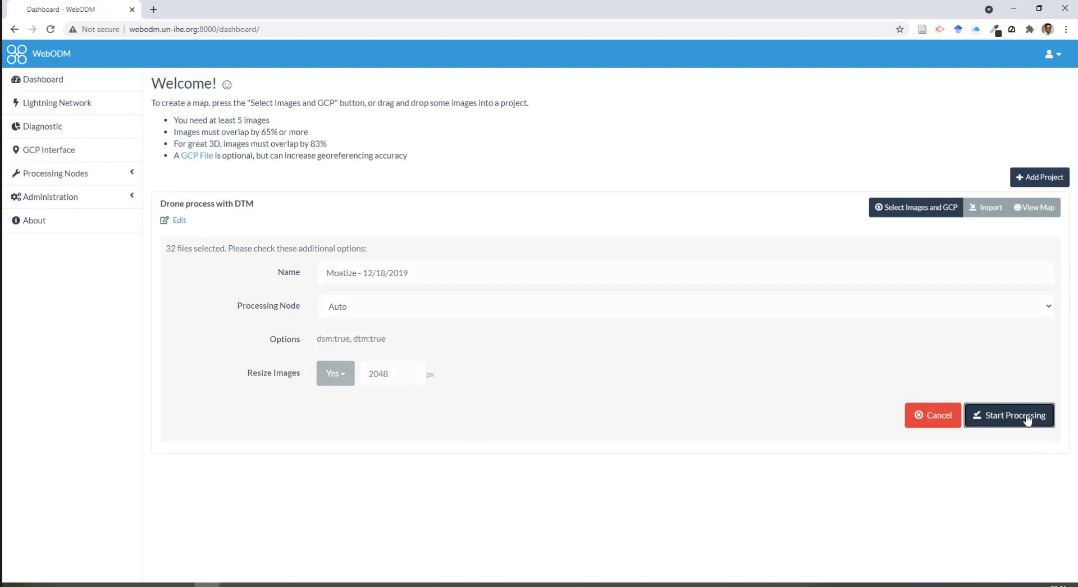
click(1031, 417)
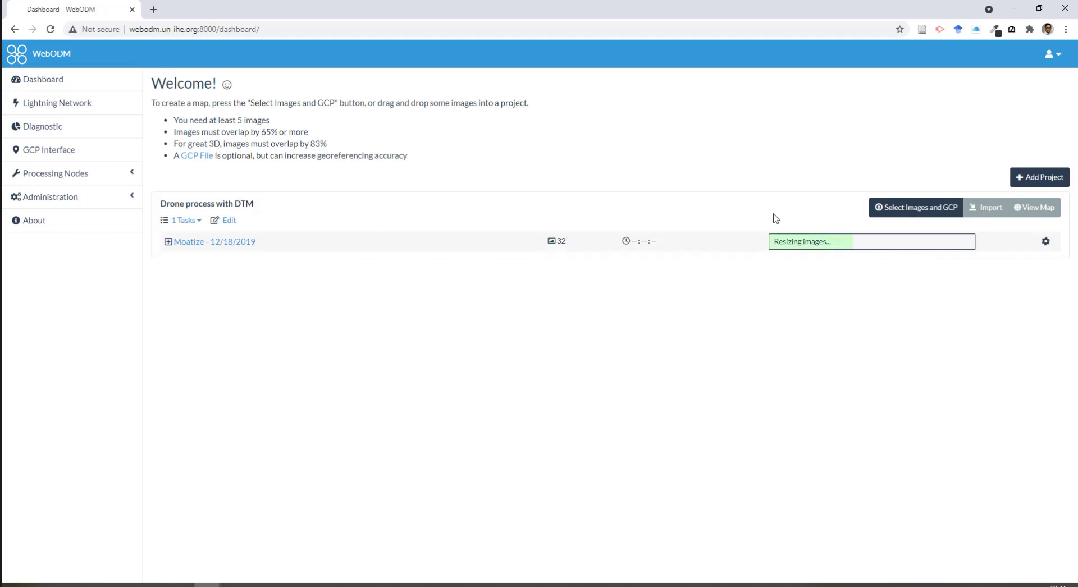
Add all the drone images from the Moatize_Flight_20200122 folder to the project as a second task.
click(921, 214)
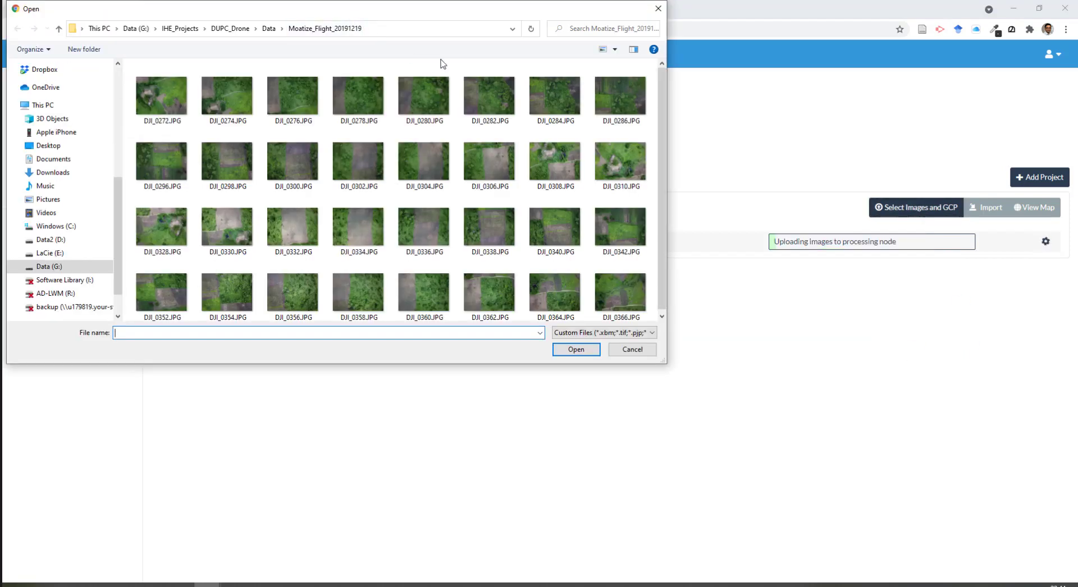
click(269, 28)
double_click(186, 117)
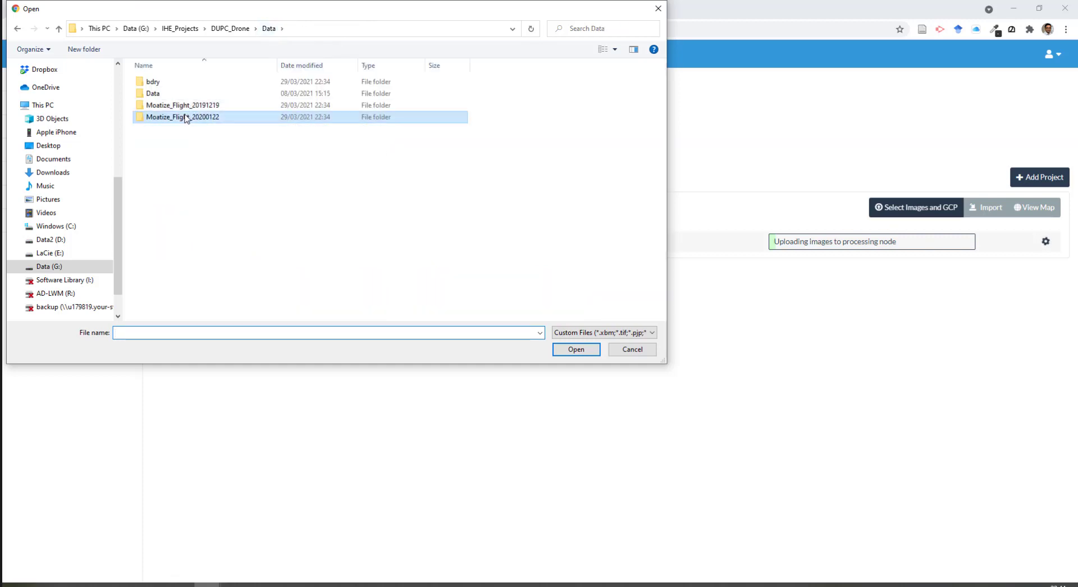
click(168, 115)
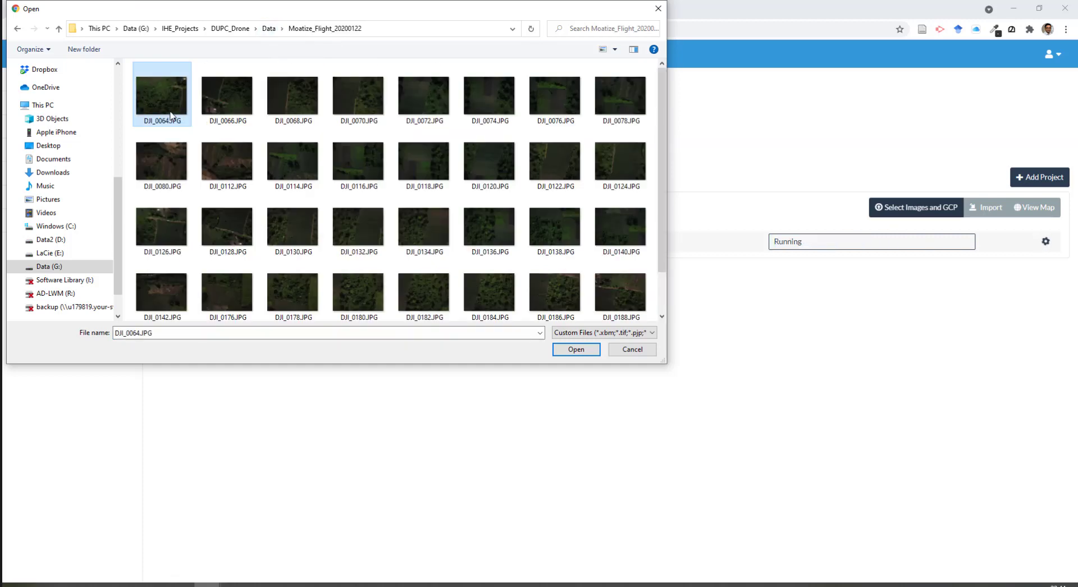
key(ctrl+a)
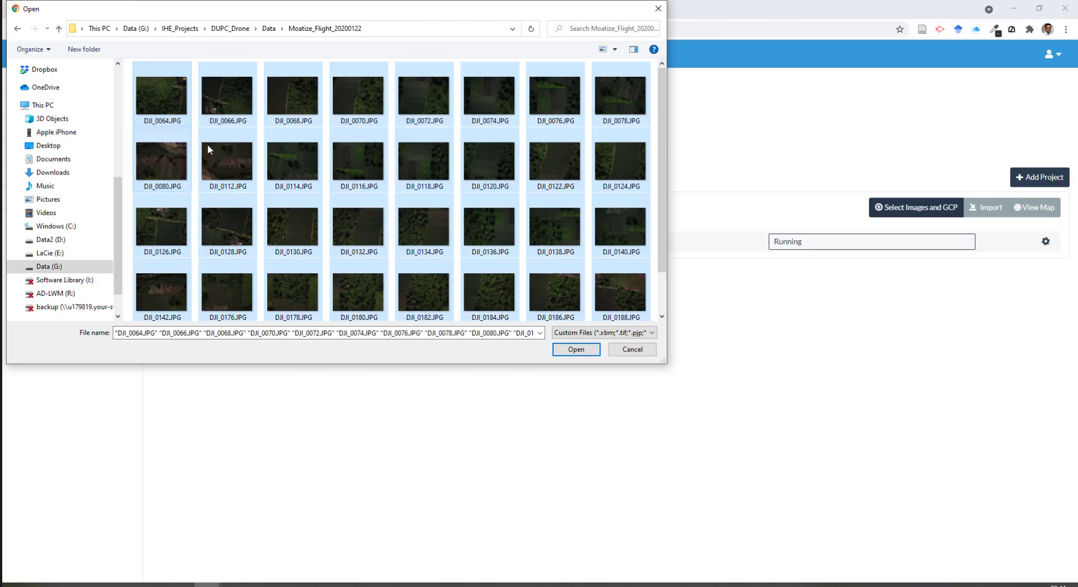
click(585, 353)
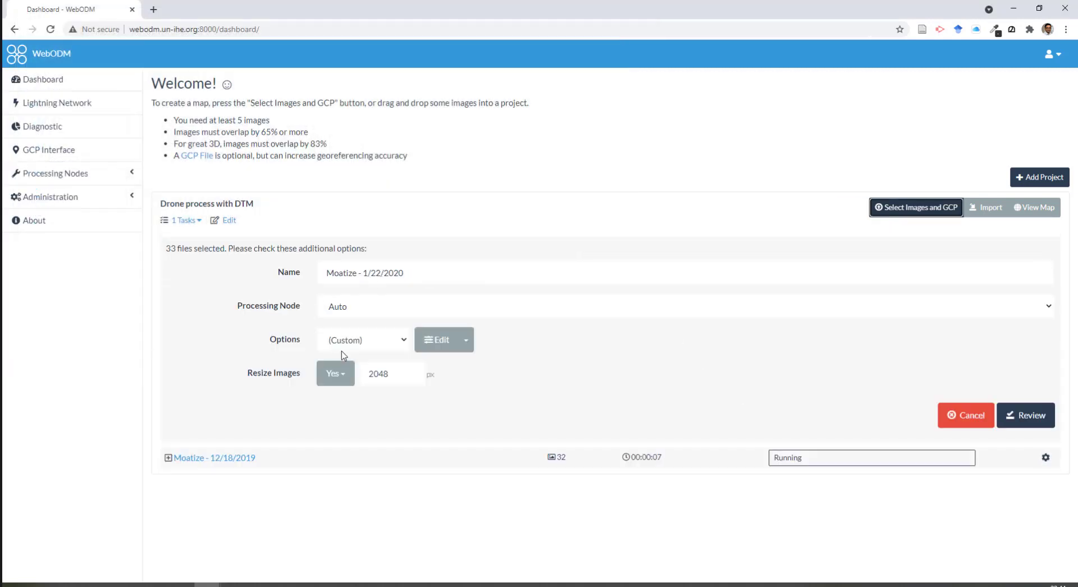
Enable the dtm option on top of the Default preset for the Moatize - 1/22/2020 task and start processing.
click(372, 342)
click(340, 356)
click(438, 339)
scroll(576, 288, down, 6)
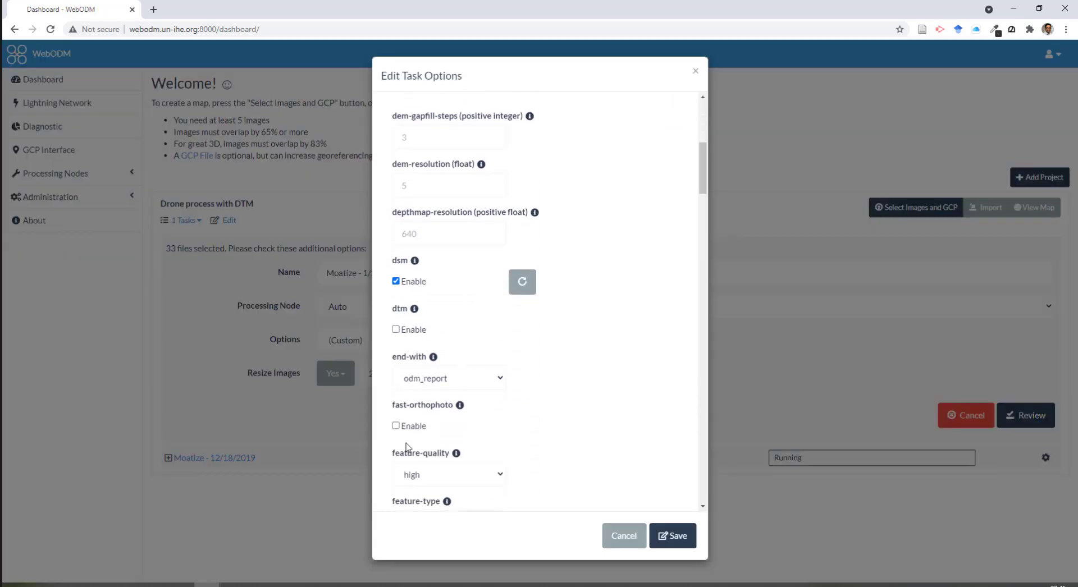
click(396, 329)
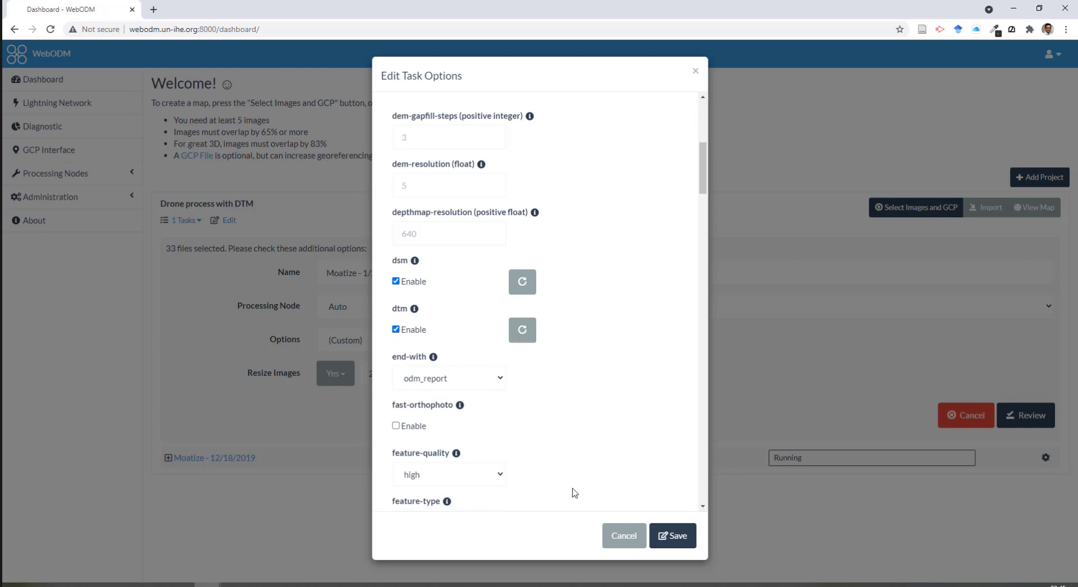
click(674, 536)
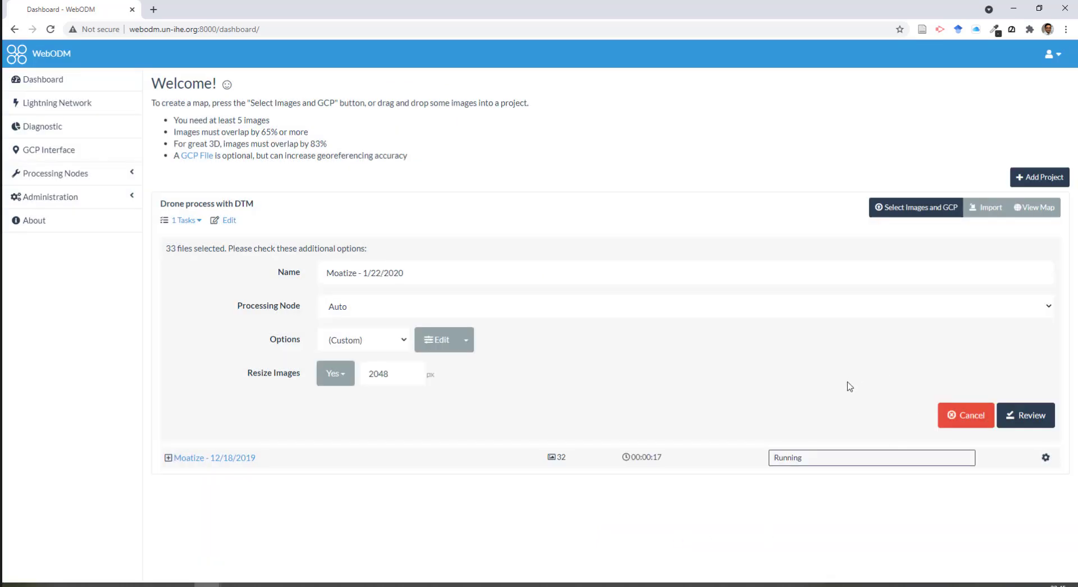
click(1040, 422)
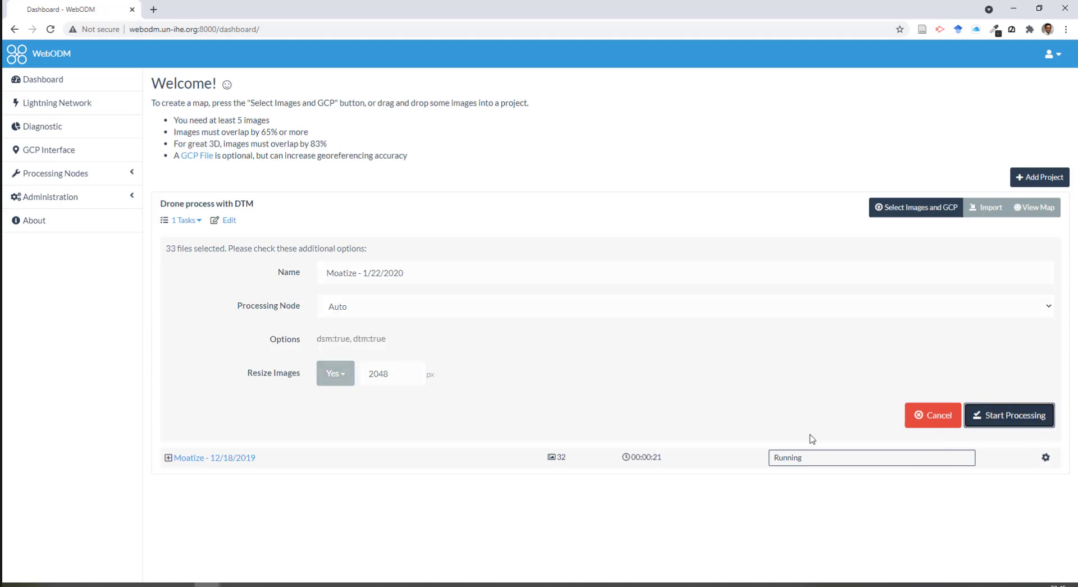
click(1022, 416)
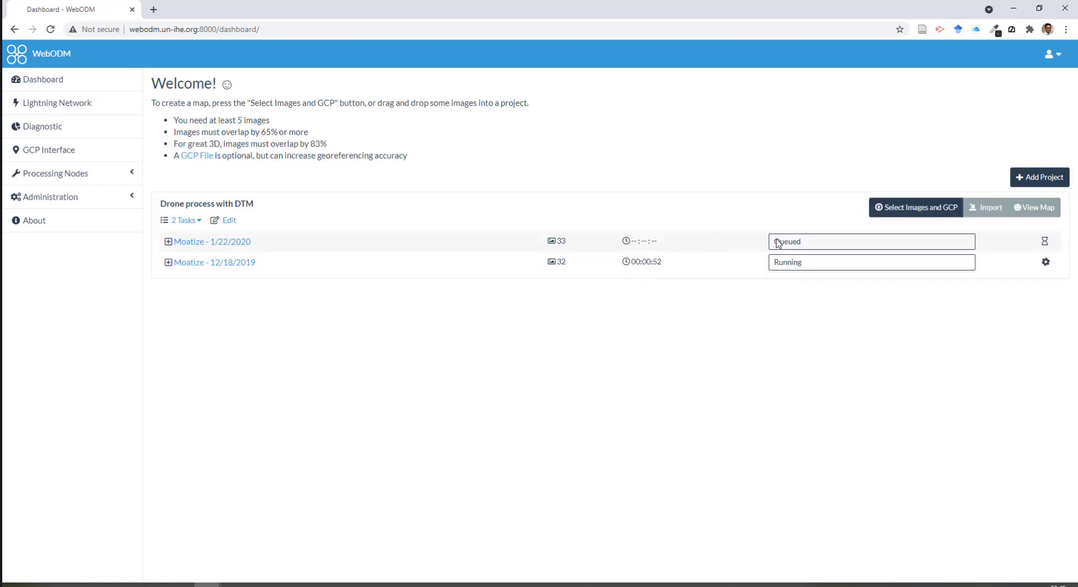
double_click(796, 243)
drag(800, 262, 775, 264)
double_click(787, 241)
click(767, 366)
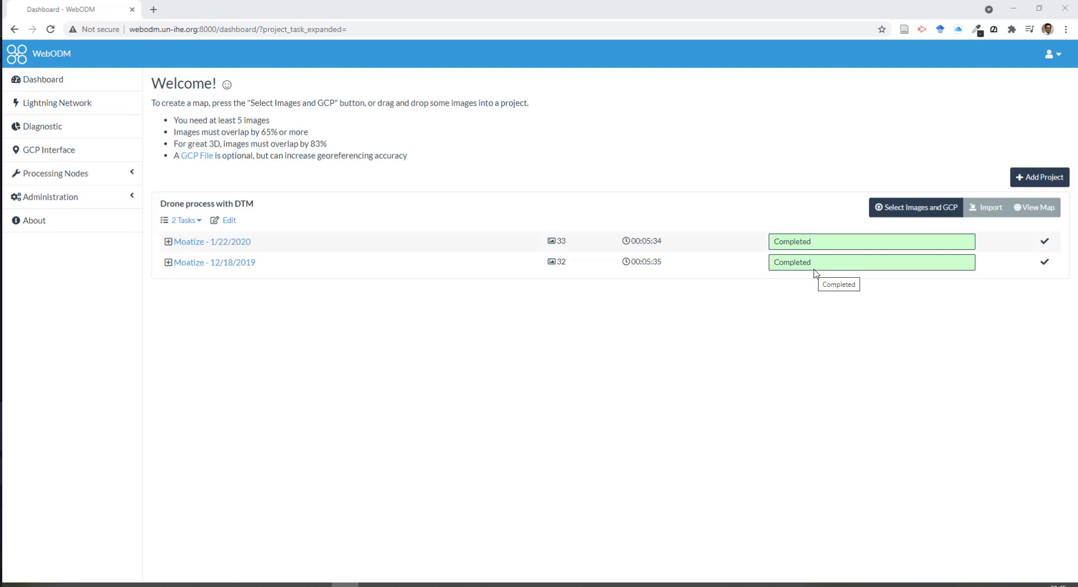
Expand the Moatize - 1/22/2020 task and look through its downloadable assets.
click(168, 242)
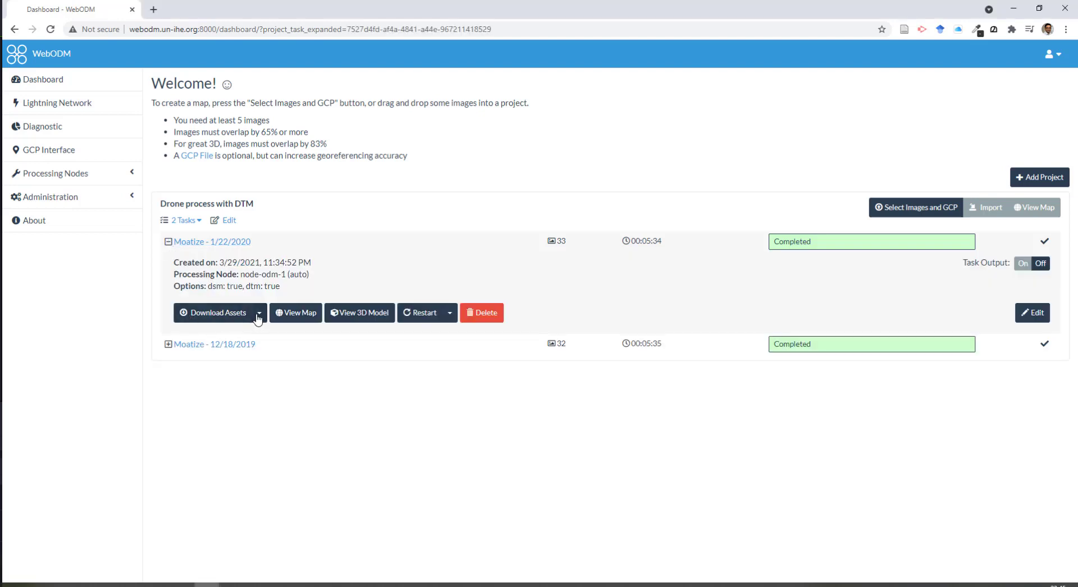
click(258, 316)
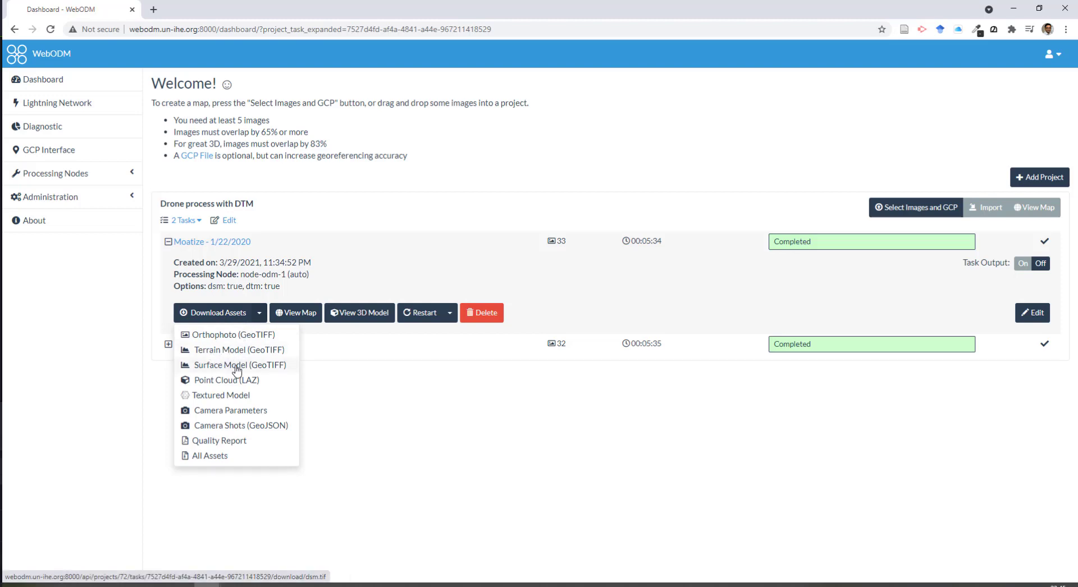
click(368, 399)
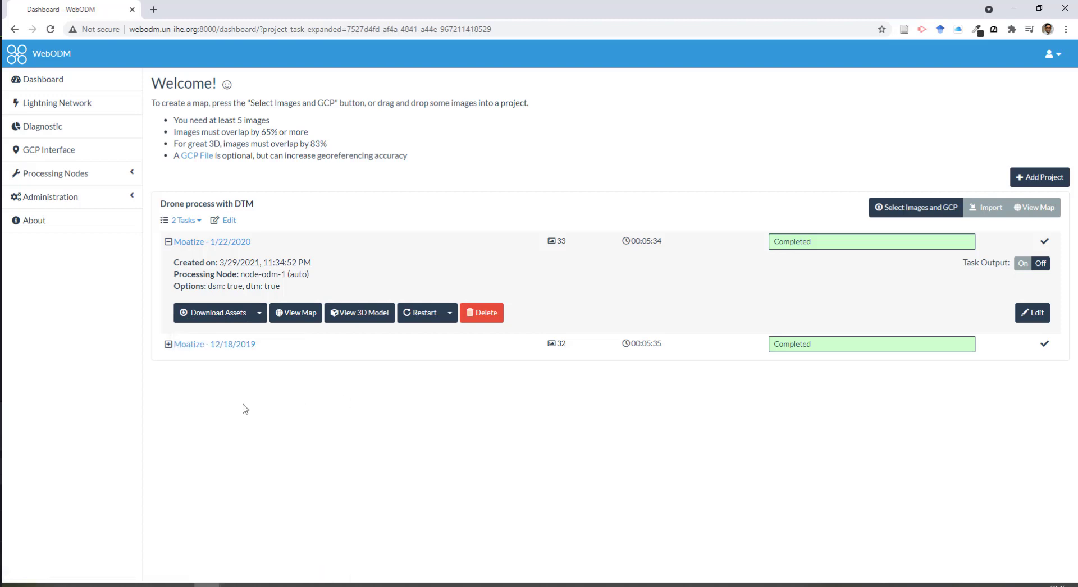
Expand the Moatize - 12/18/2019 task and view the downloadable assets of the Moatize - 1/22/2020 task.
click(226, 347)
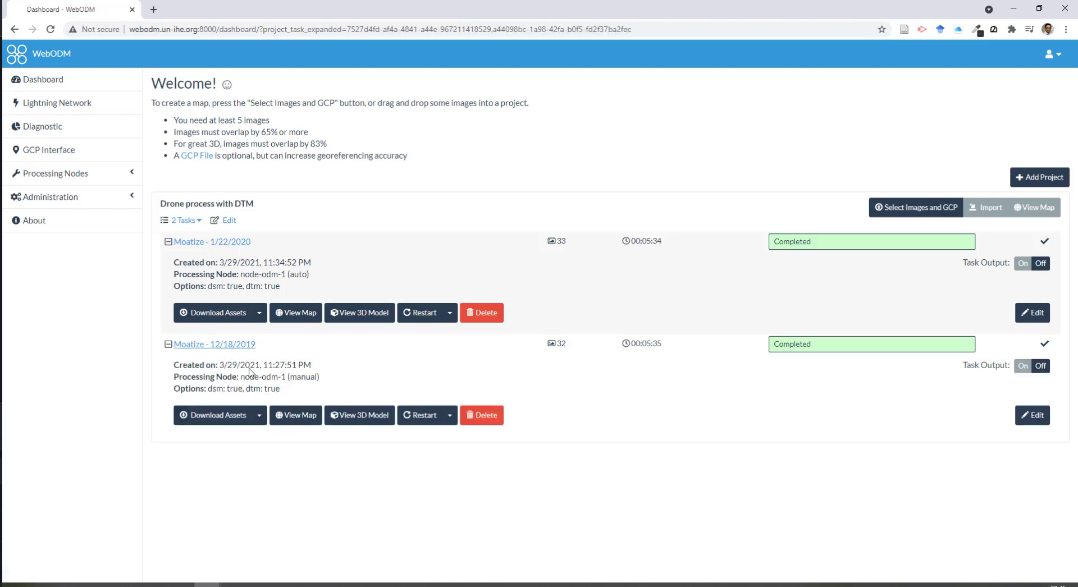
click(258, 313)
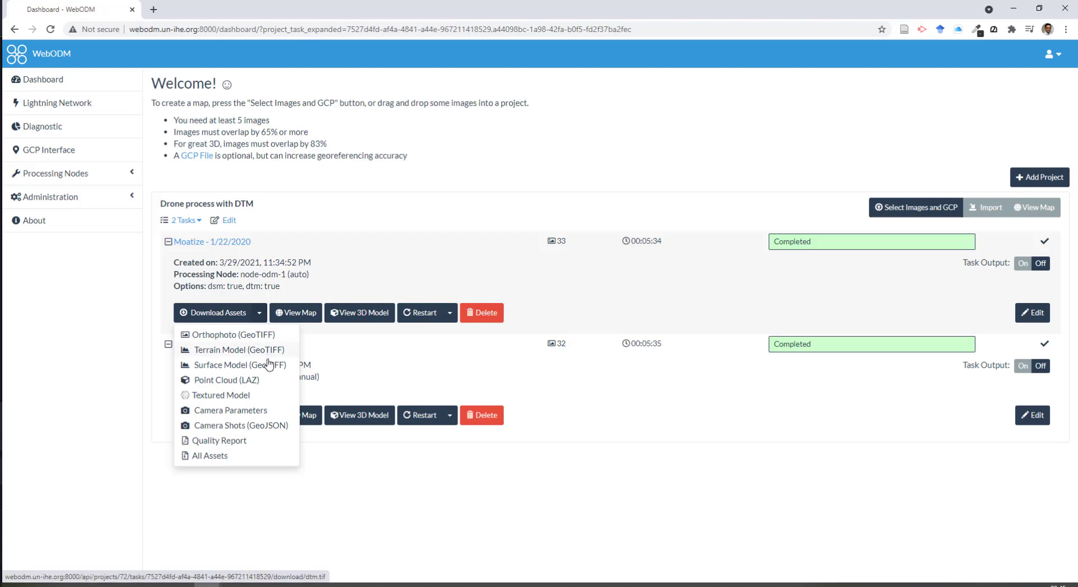
click(105, 440)
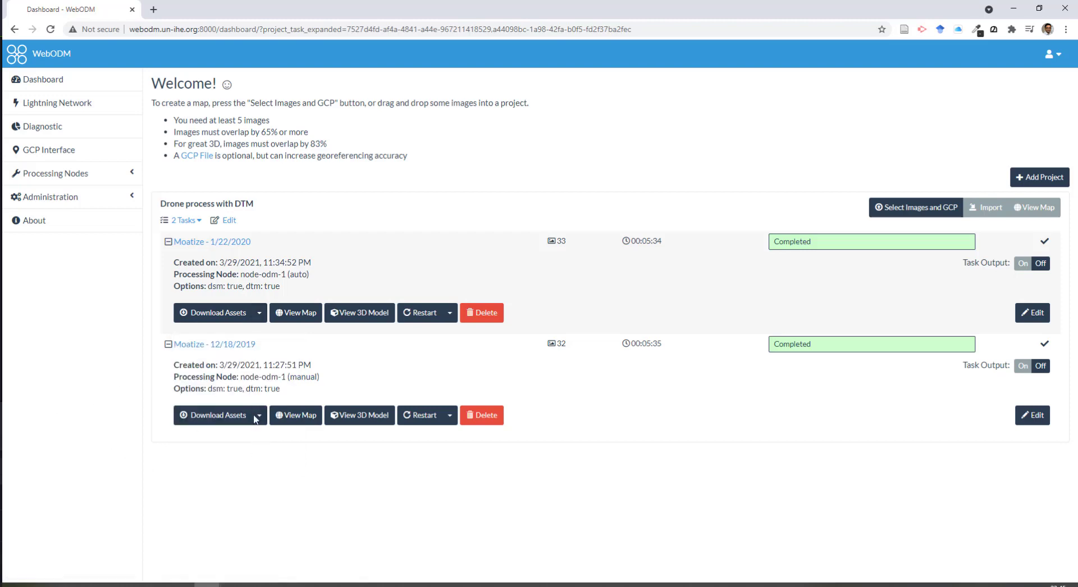
Start downloading the Terrain Model (GeoTIFF) of the Moatize - 1/22/2020 task, choosing the analysis folder in DUPC_Drone as destination.
click(260, 313)
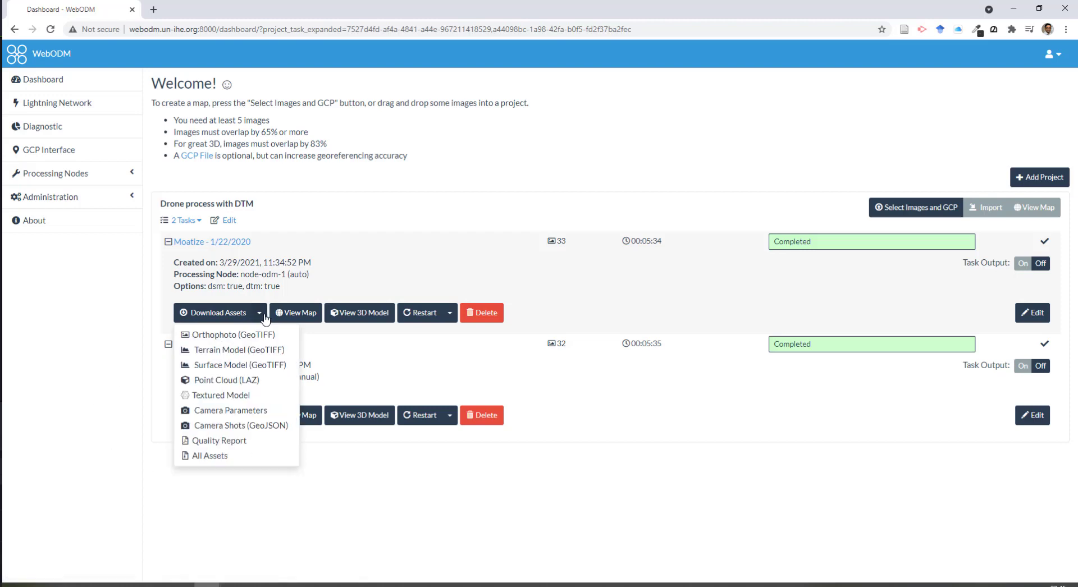
click(260, 352)
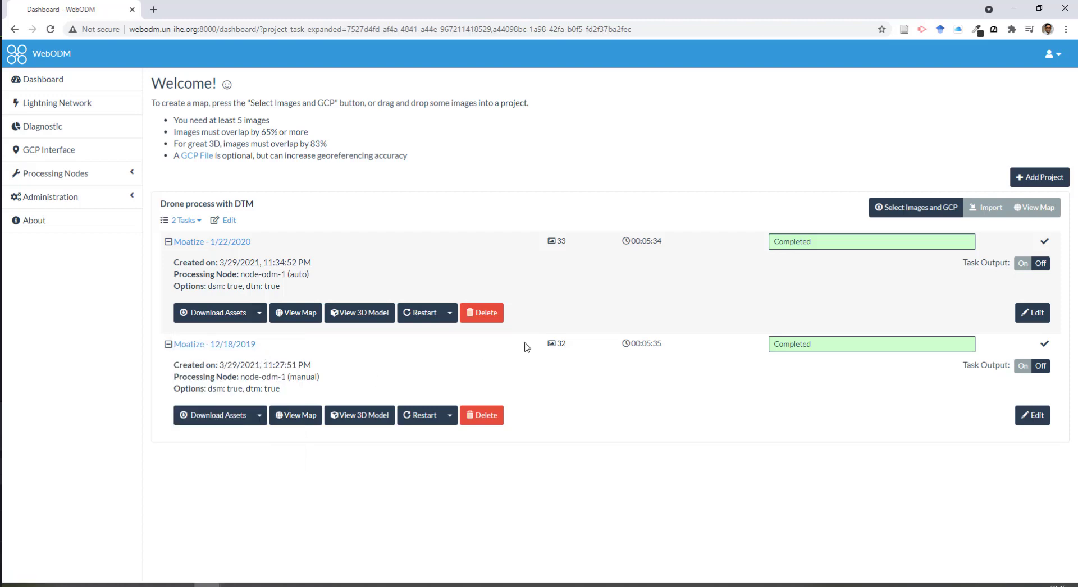
drag(274, 11, 316, 30)
click(274, 47)
double_click(256, 111)
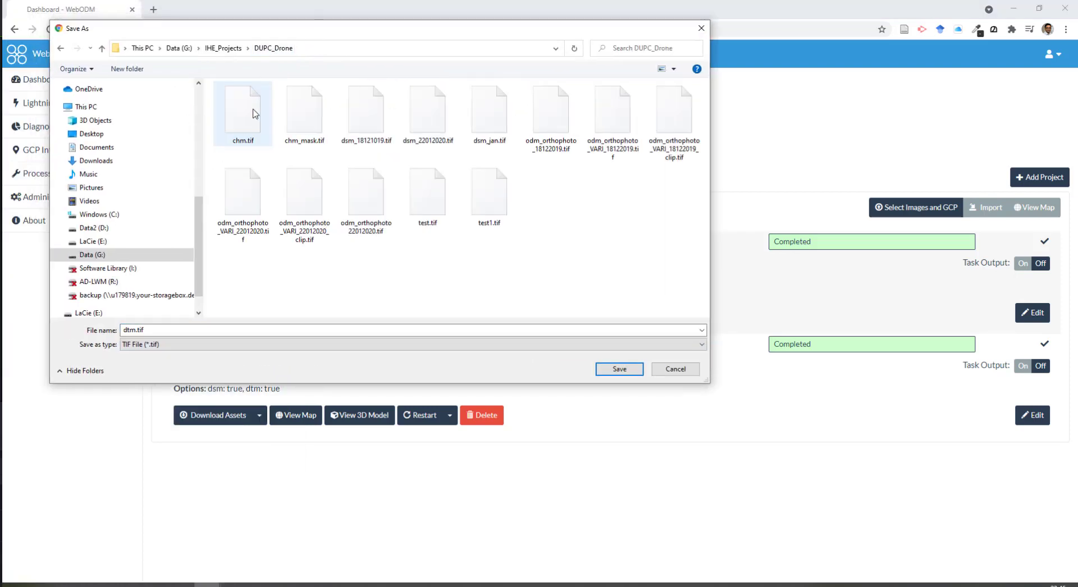
Name the terrain model file dtm_22Jan2020.tif and save it in the analysis folder.
click(142, 331)
click(136, 331)
click(136, 331)
drag(408, 23, 686, 133)
click(417, 435)
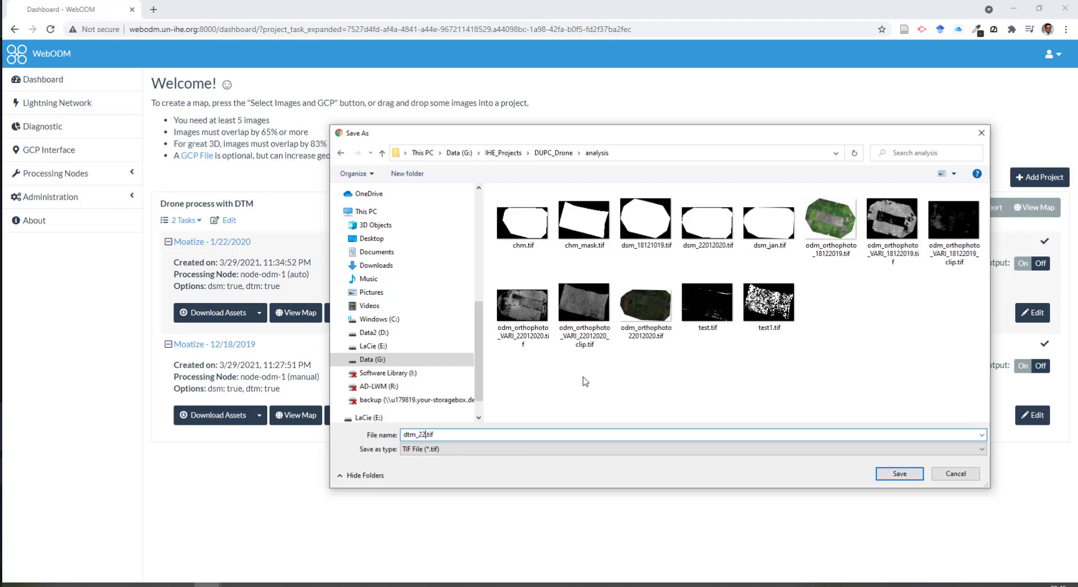
text(2020)
key(Return)
Download the Surface Model (GeoTIFF) of the Moatize - 1/22/2020 task to the analysis folder as dsm_22Jan2020.tif.
click(259, 314)
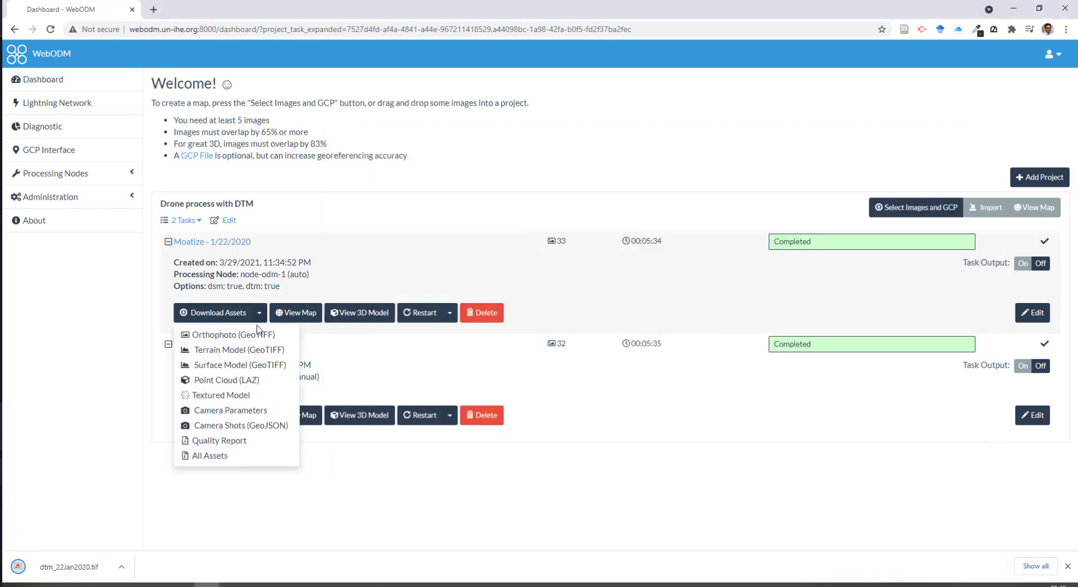
click(247, 366)
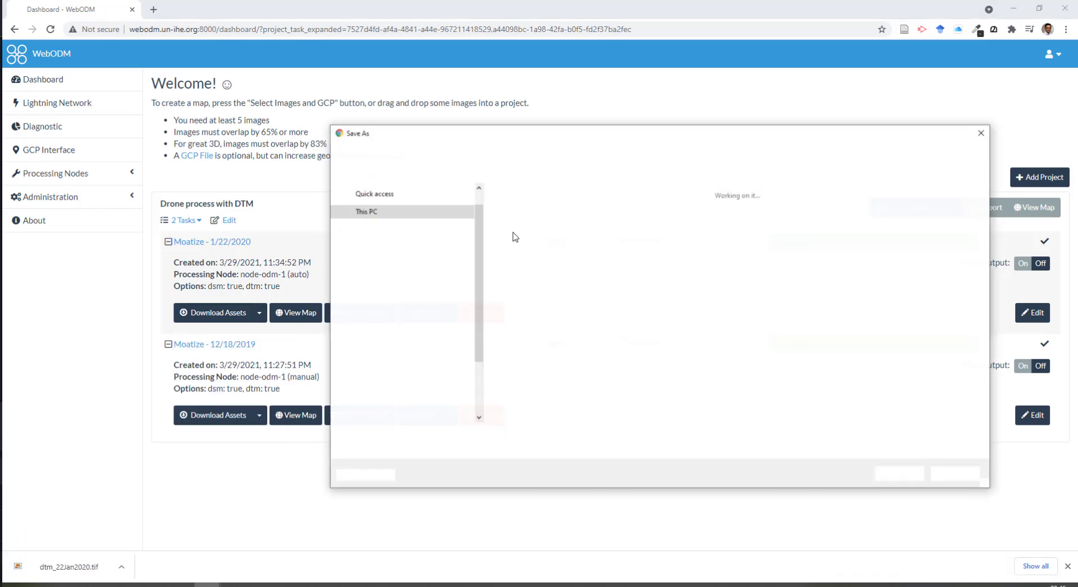
click(417, 435)
text(_22Jan)
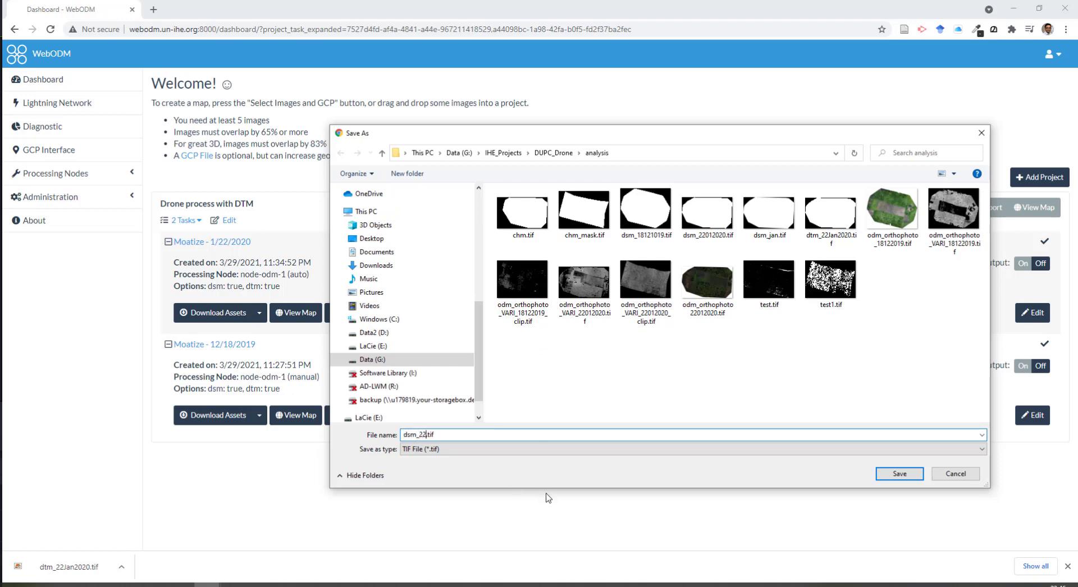
text(2020)
key(Return)
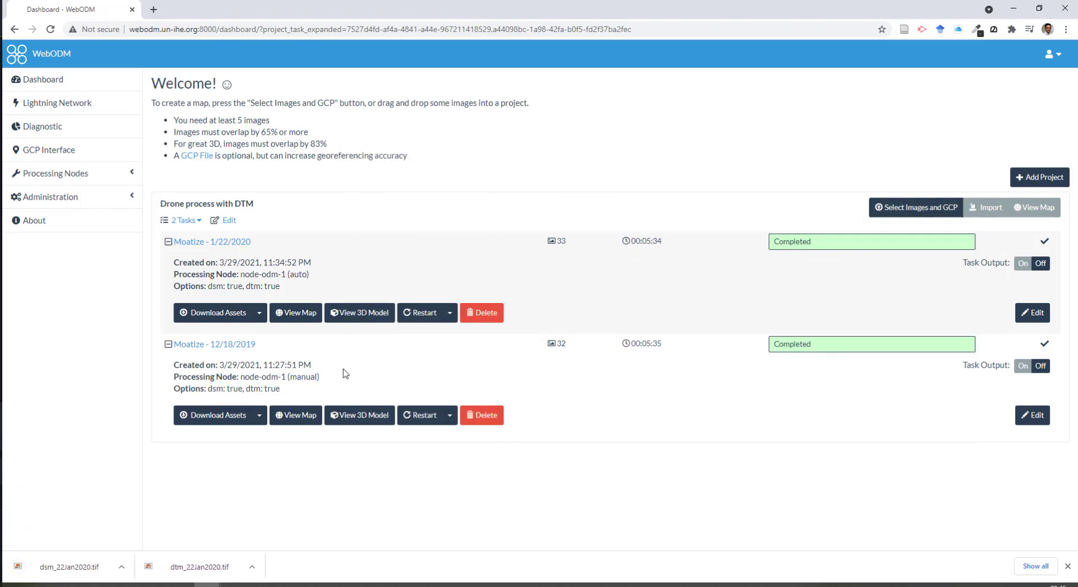
Look through the downloadable assets of the Moatize - 12/18/2019 task.
click(263, 416)
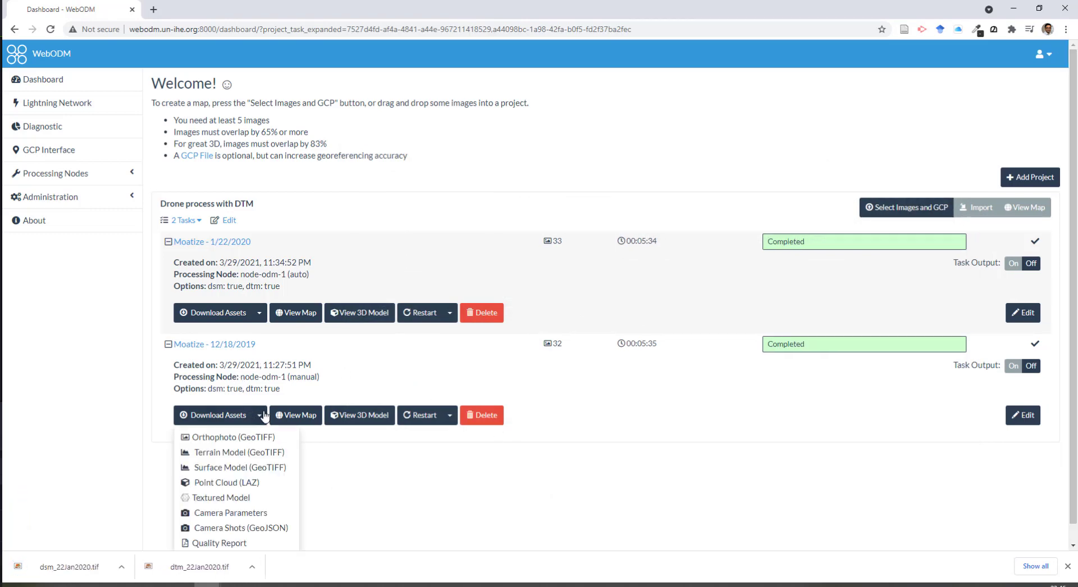
click(371, 467)
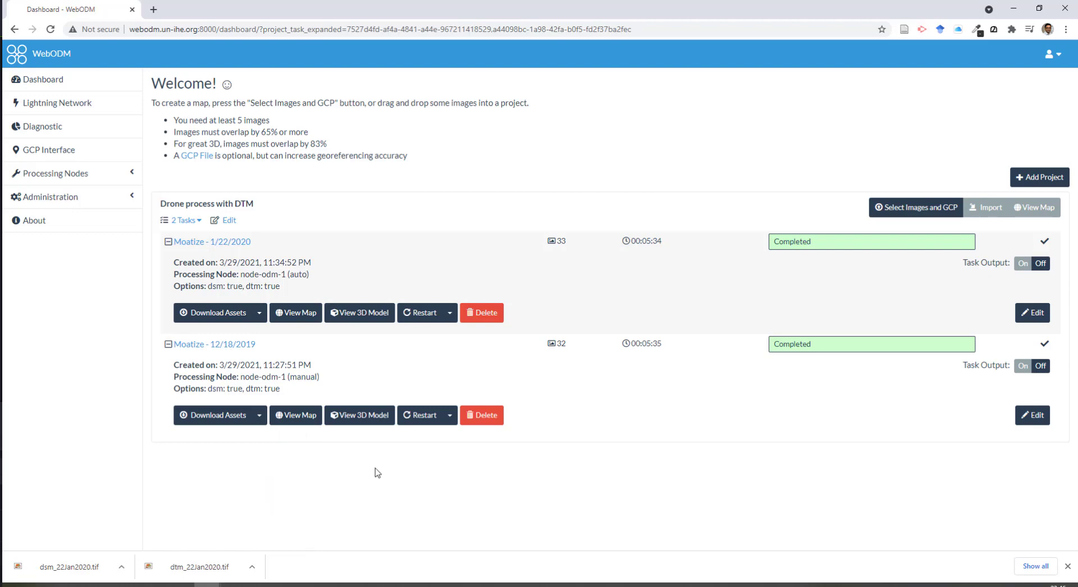